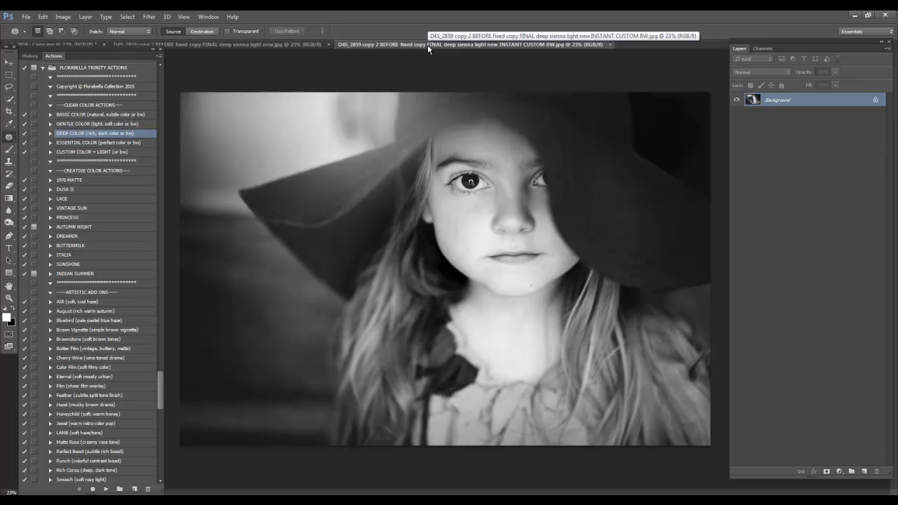
- Compare the original portrait with the finished color and black-and-white versions, ending on the original image
left_click(284, 45)
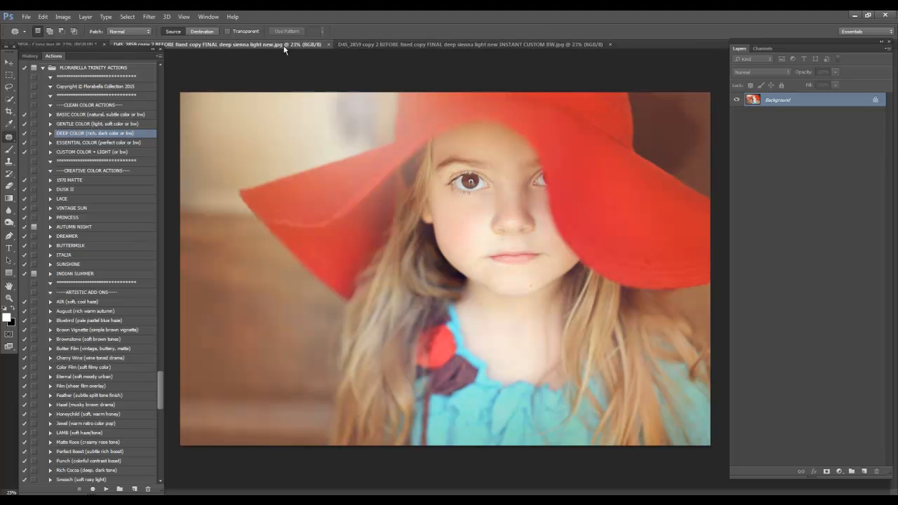
left_click(75, 44)
left_click(250, 44)
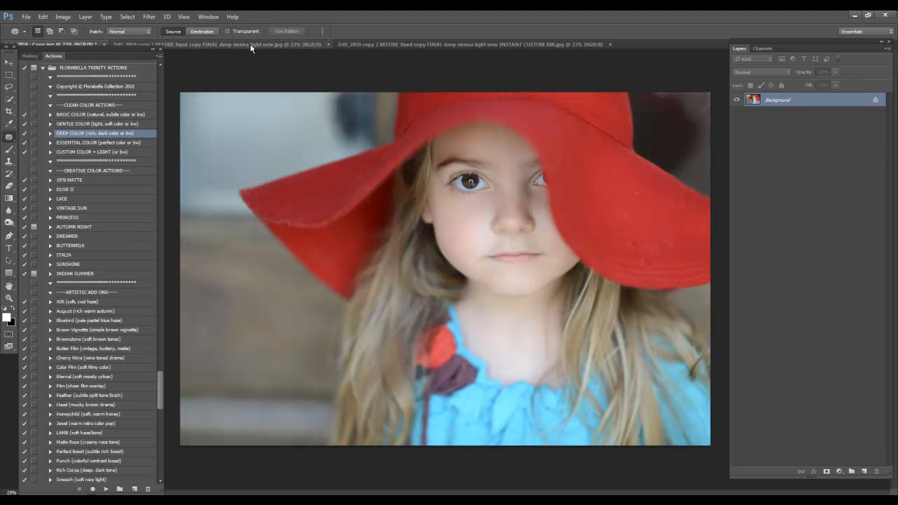
left_click(446, 44)
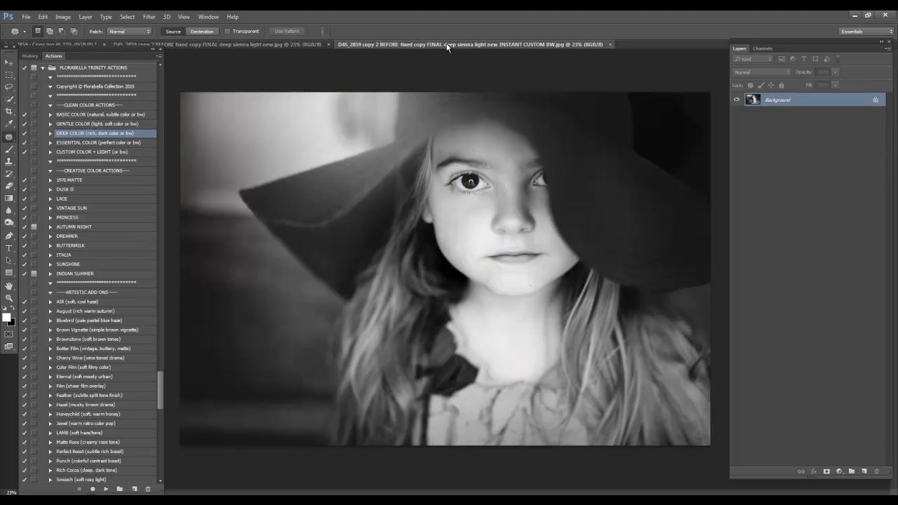
left_click(88, 43)
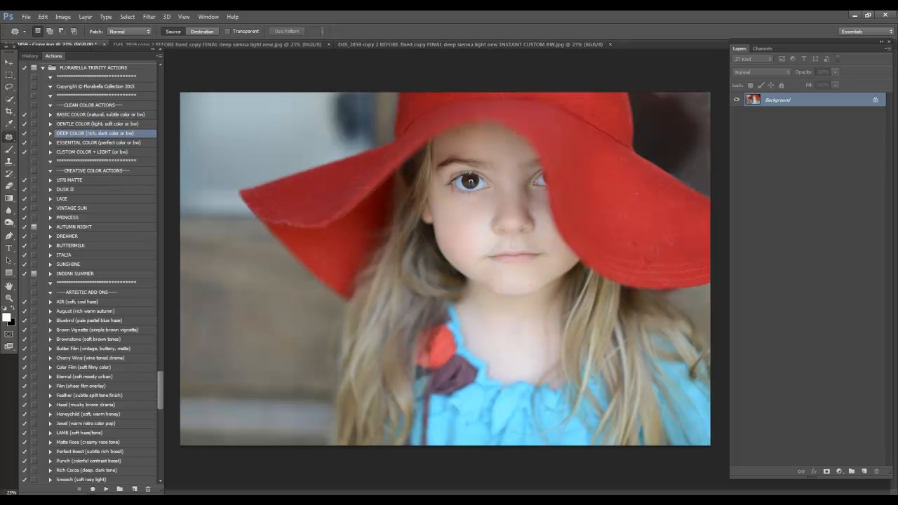
- Apply the DEEP COLOR action to the original portrait, then compare the before and after and inspect its layers
left_click(105, 489)
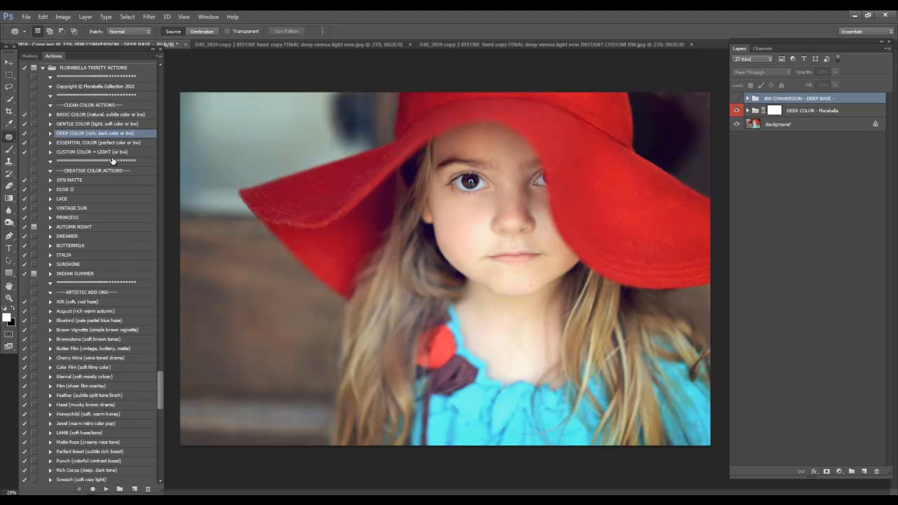
left_click(736, 111)
left_click(737, 111)
left_click(737, 111)
left_click(736, 111)
left_click(747, 110)
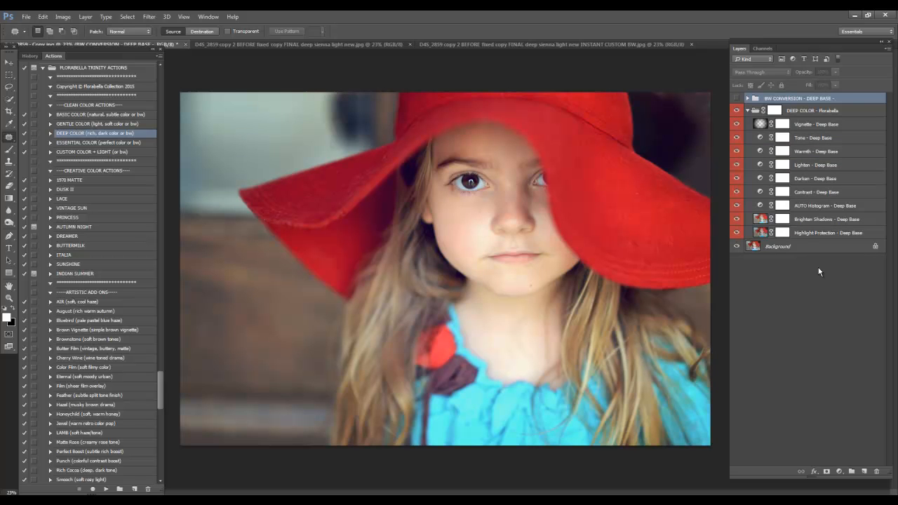
left_click(747, 110)
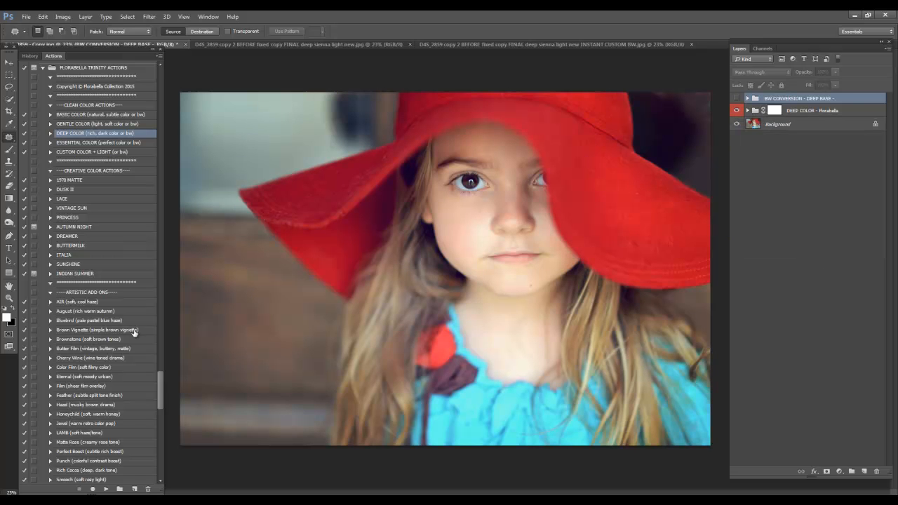
- Run the SIENNA + LIGHT (movable) action and shift the movable light away from the face toward the hat's outer brim
left_click_drag(159, 377, 158, 449)
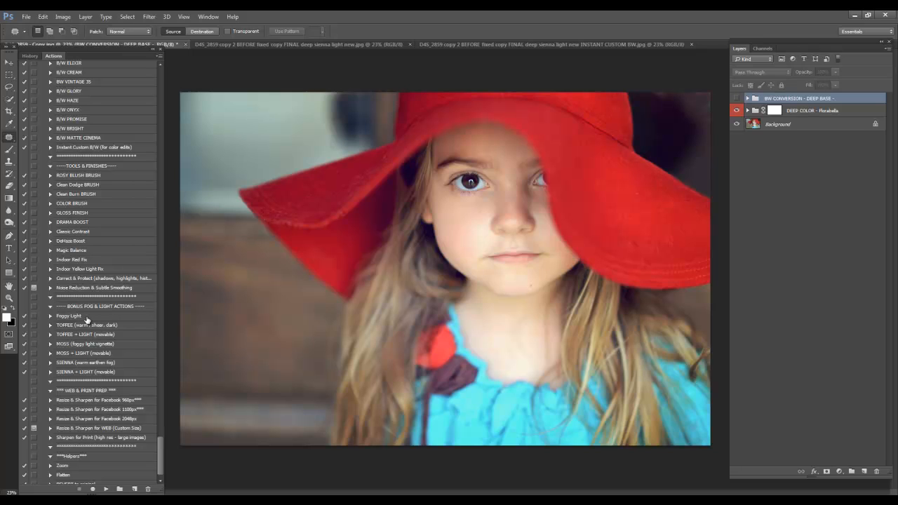
left_click(99, 373)
left_click(106, 489)
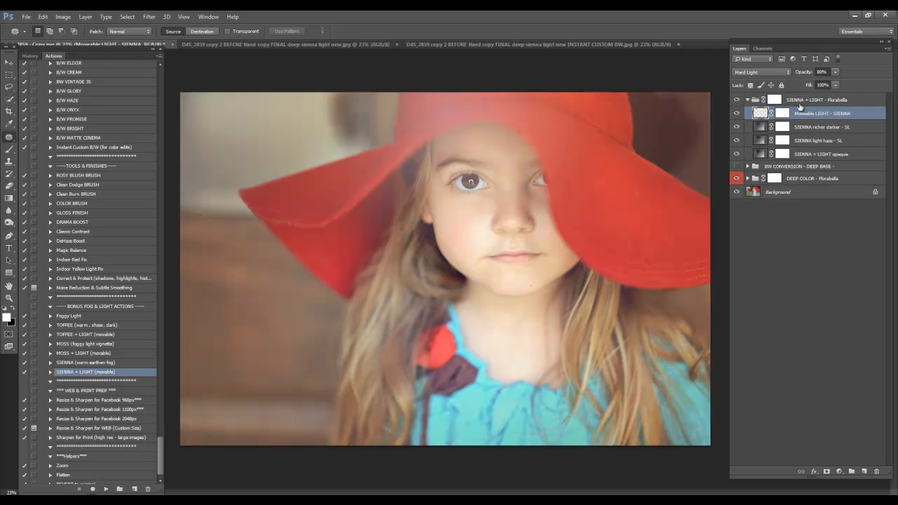
left_click(9, 61)
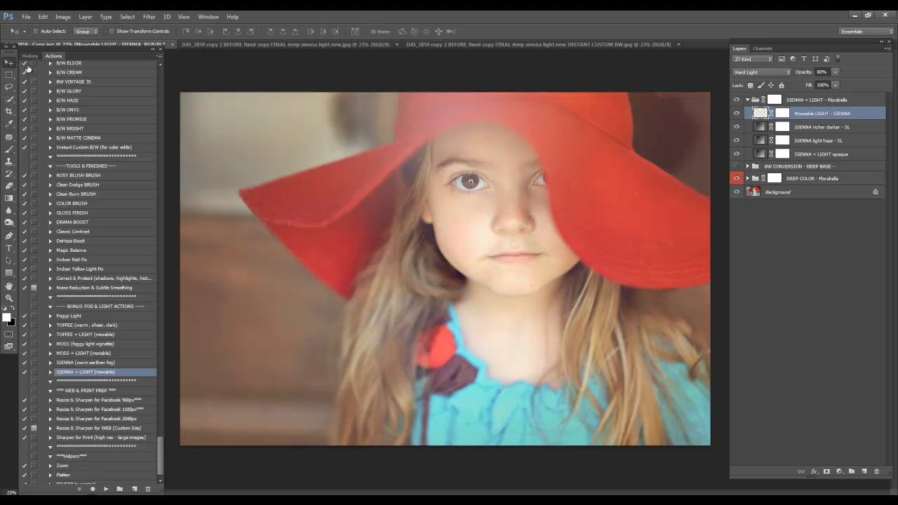
left_click_drag(434, 127, 377, 139)
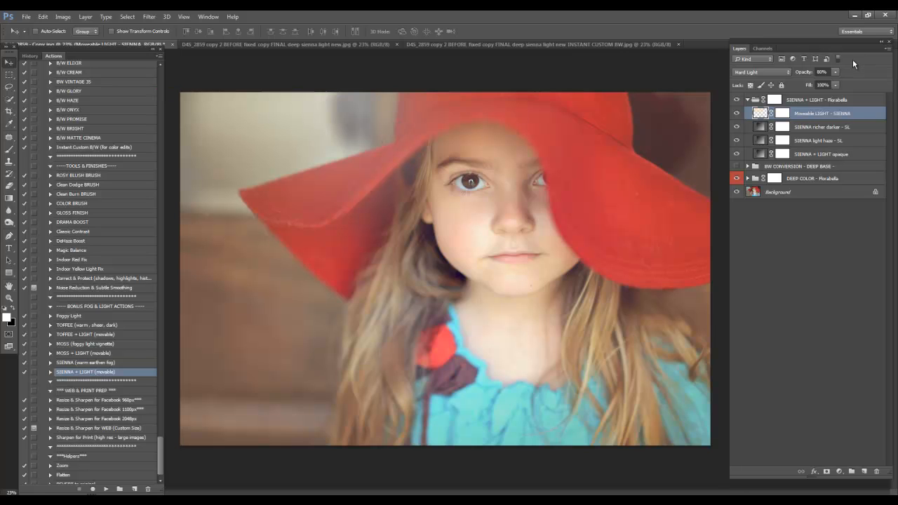
- Set the SIENNA + LIGHT group's opacity to 82%, reduce the movable light to 66%, and reposition it over the hat
left_click(804, 73)
left_click_drag(801, 76, 811, 73)
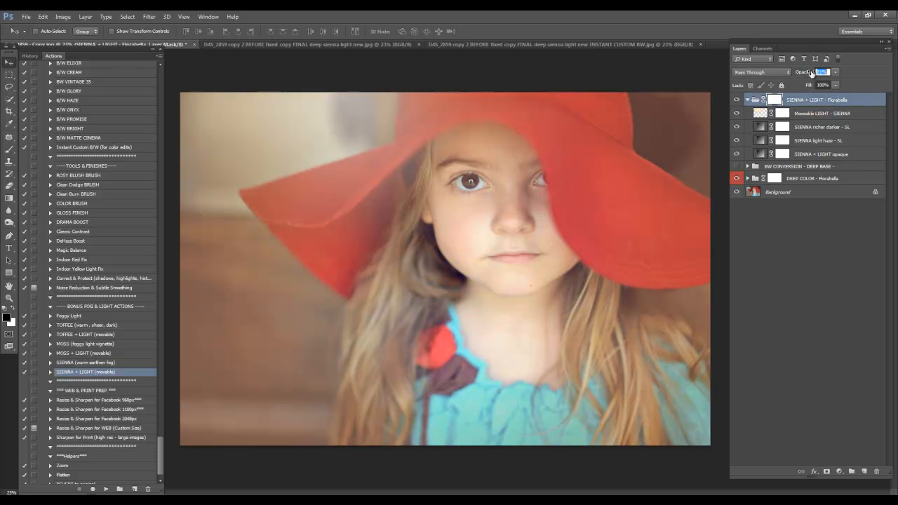
key("Return")
key("alt+[")
left_click_drag(804, 74, 799, 73)
left_click_drag(329, 157, 391, 148)
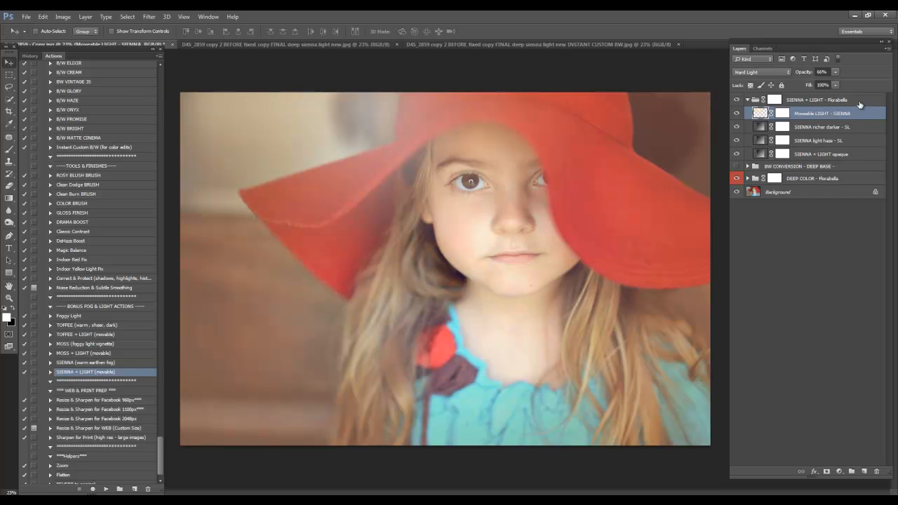
- Collapse the SIENNA + LIGHT group and apply the GLOSS FINISH action above it at 92% group opacity
left_click(828, 100)
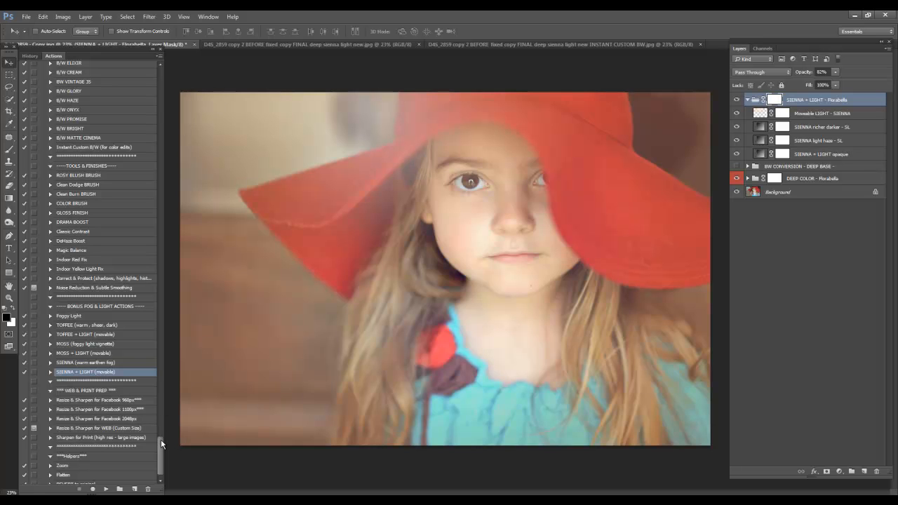
left_click(747, 99)
left_click(105, 213)
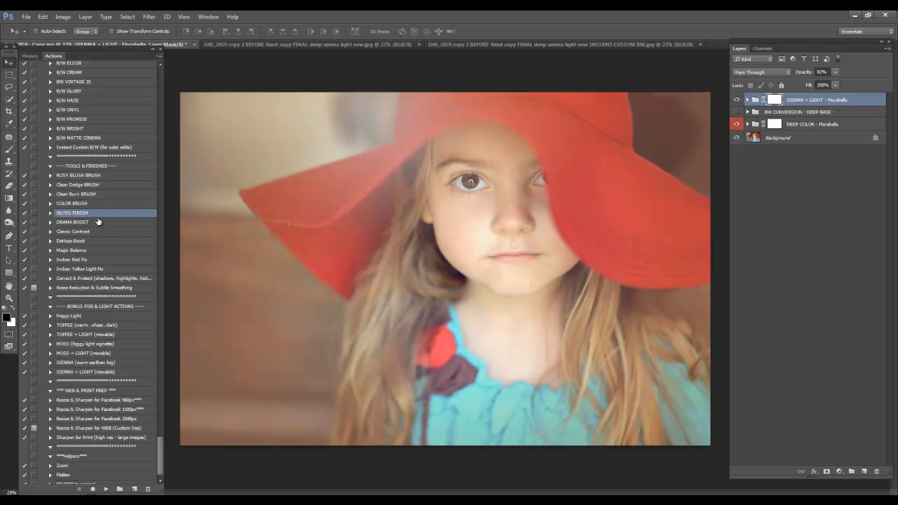
left_click(106, 489)
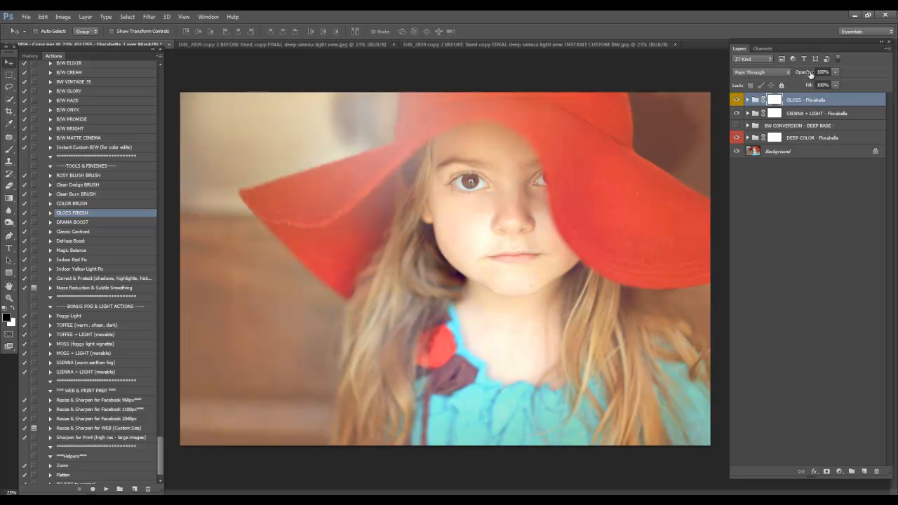
left_click_drag(810, 73, 547, 84)
- Compare the photo with and without the GLOSS - Florabella group
left_click(736, 99)
left_click(736, 100)
left_click(736, 101)
left_click(736, 100)
left_click(736, 101)
left_click(737, 101)
left_click(737, 100)
left_click(737, 100)
left_click(737, 100)
left_click(736, 101)
left_click(736, 100)
left_click(737, 100)
- Lower the Highlights - Gloss layer's opacity to 64% and set the GLOSS - Florabella group's opacity to 96%
left_click(747, 99)
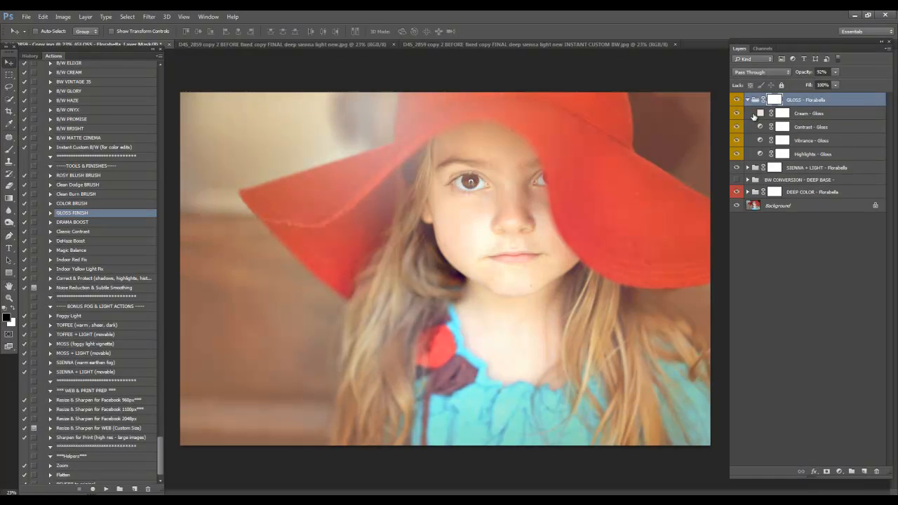
left_click(817, 154)
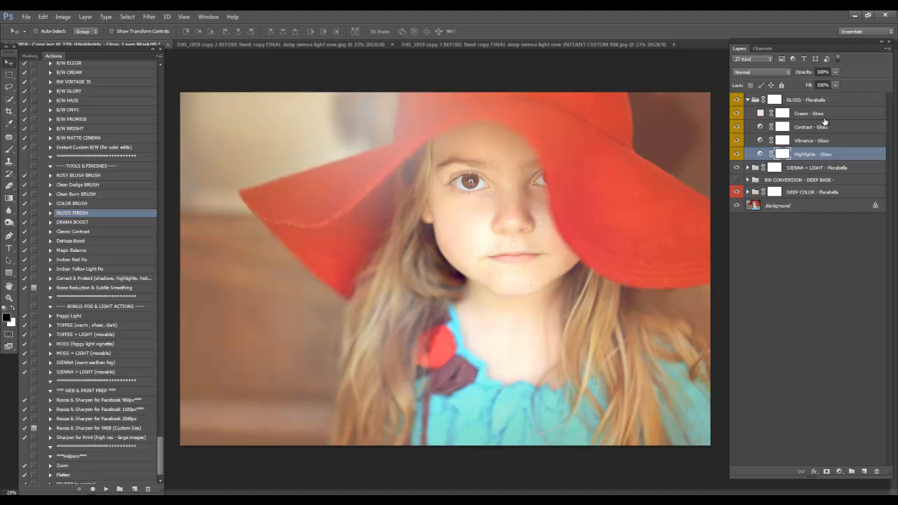
left_click_drag(803, 71, 740, 72)
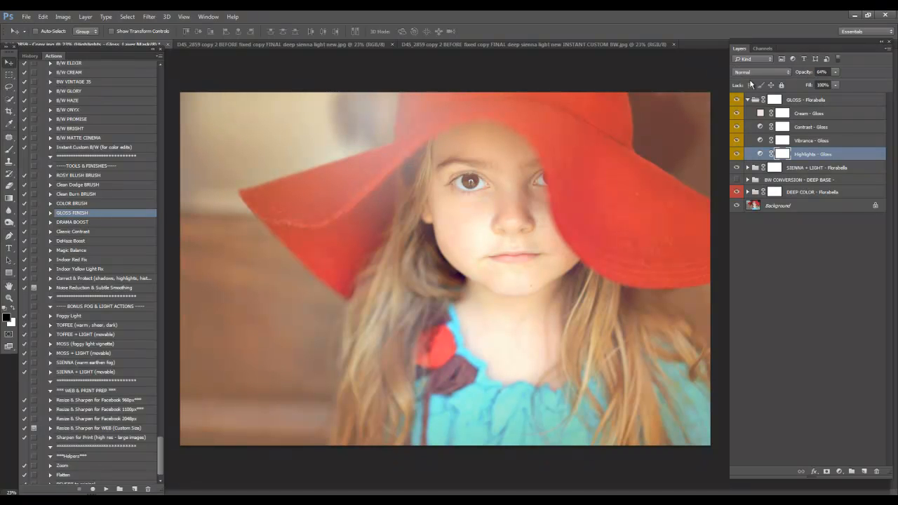
left_click(799, 102)
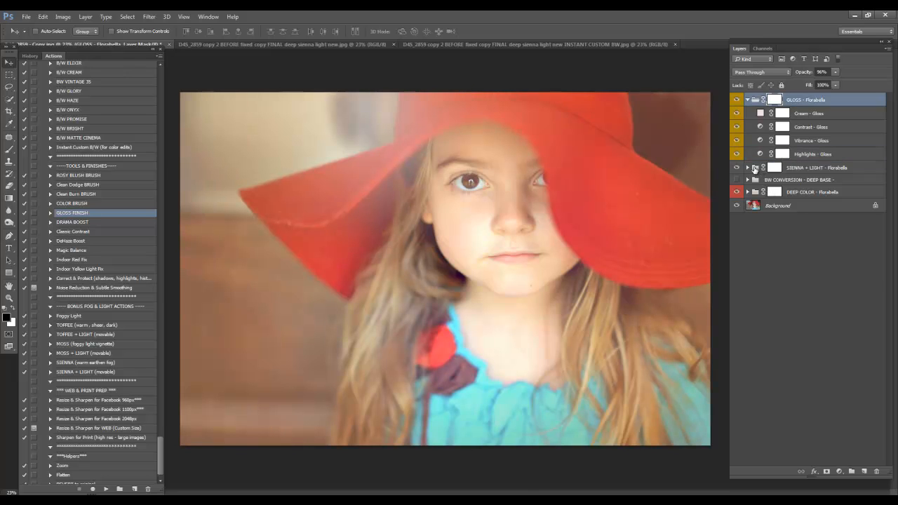
- Paint black over the face at 13% brush opacity on the Moveable LIGHT - SIENNA mask and flatten the image
left_click(750, 167)
left_click(784, 181)
left_click(783, 181)
left_click(6, 308)
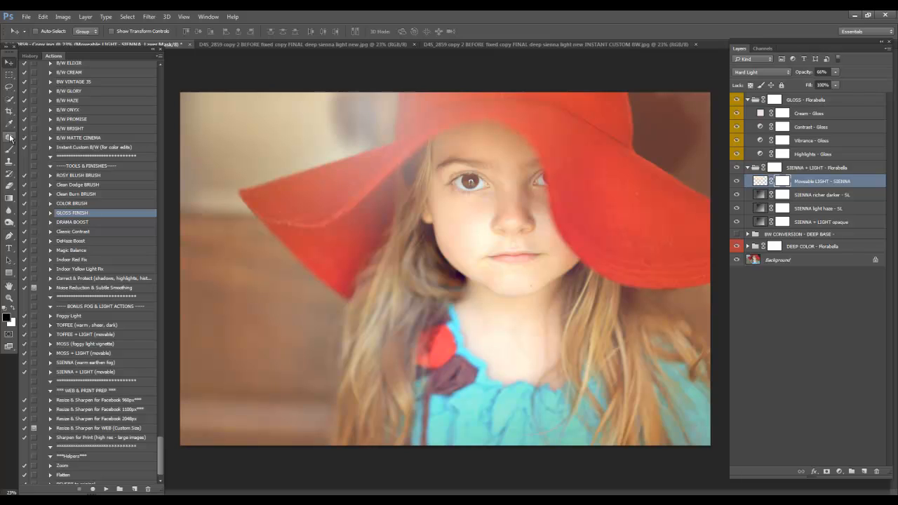
left_click(9, 149)
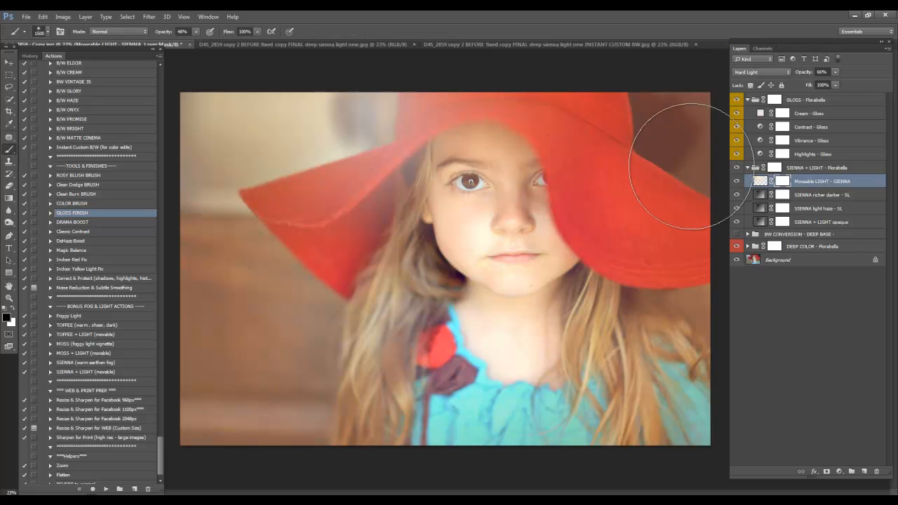
left_click_drag(163, 31, 145, 35)
mouse_move(477, 213)
left_mouse_down()
mouse_move(457, 190)
mouse_move(465, 193)
mouse_move(455, 214)
mouse_move(474, 219)
mouse_move(460, 182)
left_mouse_up()
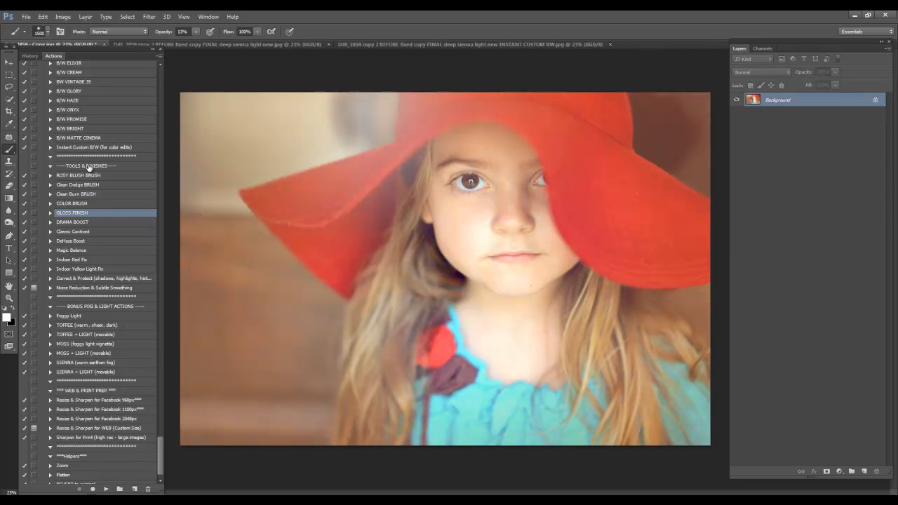
- Run the ROSY BLUSH BRUSH action and duplicate the resulting Blush Brush layer
left_click(86, 174)
left_click(105, 489)
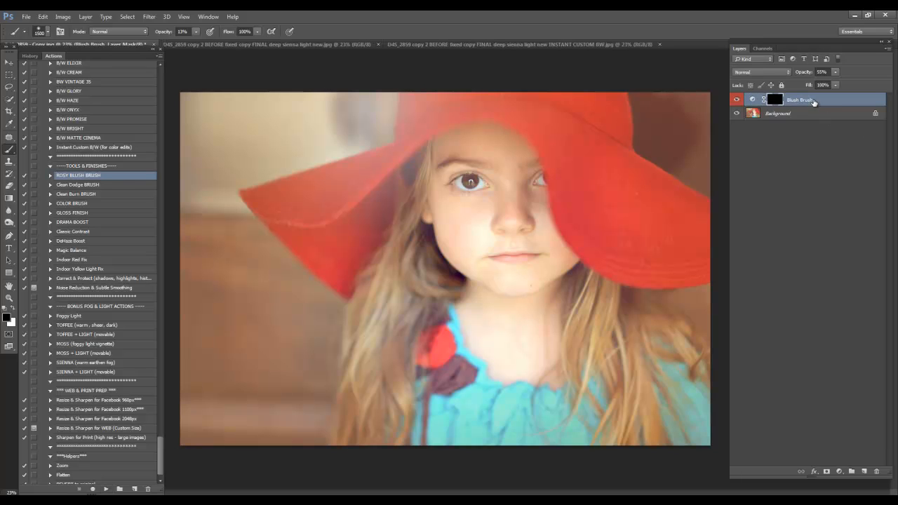
right_click(827, 101)
left_click(813, 128)
left_click(530, 163)
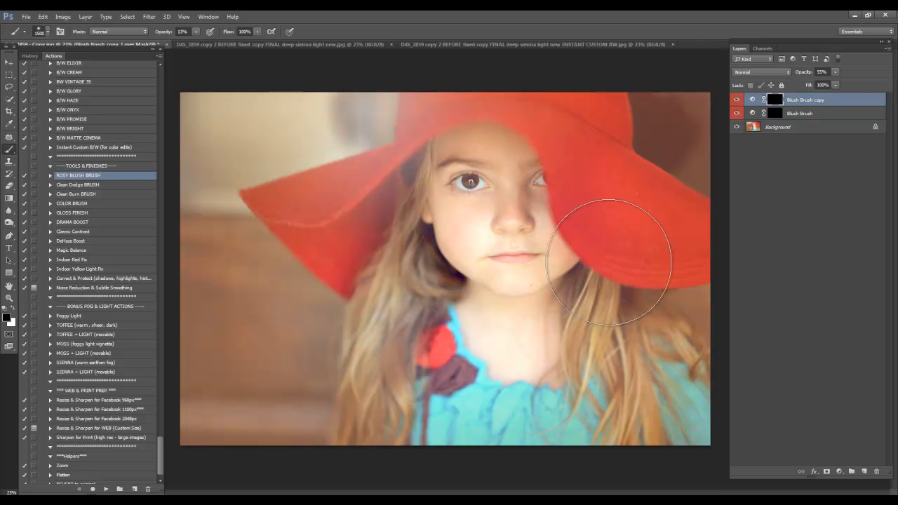
- Paint the lips with a small white brush at 75% opacity on the Blush Brush copy mask and adjust that layer's opacity
key("bracketleft")
key("bracketleft")
key("bracketleft")
key("bracketleft")
key("bracketleft")
key("bracketleft")
key("bracketleft")
key("bracketleft")
key("bracketleft")
key("bracketleft")
key("bracketleft")
key("bracketleft")
key("bracketleft")
key("bracketleft")
key("bracketleft")
key("bracketleft")
key("bracketleft")
key("bracketleft")
key("bracketleft")
key("bracketleft")
key("bracketleft")
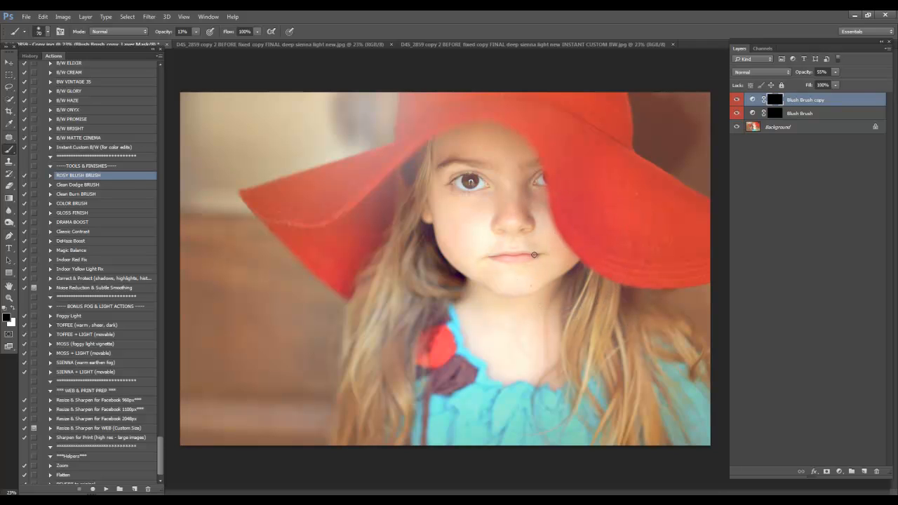
key("bracketright")
left_click_drag(164, 31, 193, 32)
left_click(13, 308)
left_click_drag(500, 253, 511, 262)
mouse_move(805, 73)
left_mouse_down()
mouse_move(668, 71)
mouse_move(685, 71)
left_mouse_up()
- Paint blush on both cheeks in white at 75% brush opacity on the original Blush Brush mask and flatten the image
left_click(777, 114)
key("bracketright")
key("bracketright")
key("bracketright")
key("bracketright")
key("bracketright")
key("bracketright")
key("bracketright")
key("bracketright")
key("bracketright")
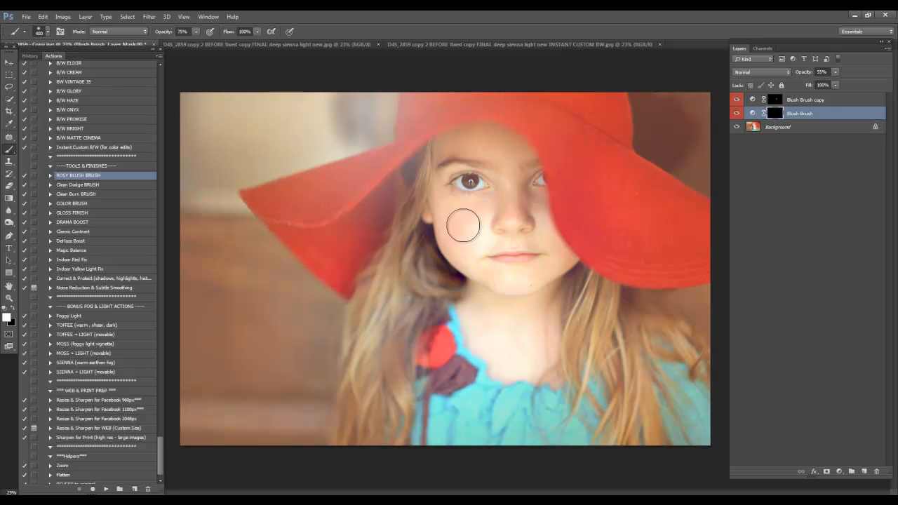
key("bracketleft")
key("bracketleft")
key("bracketleft")
key("bracketleft")
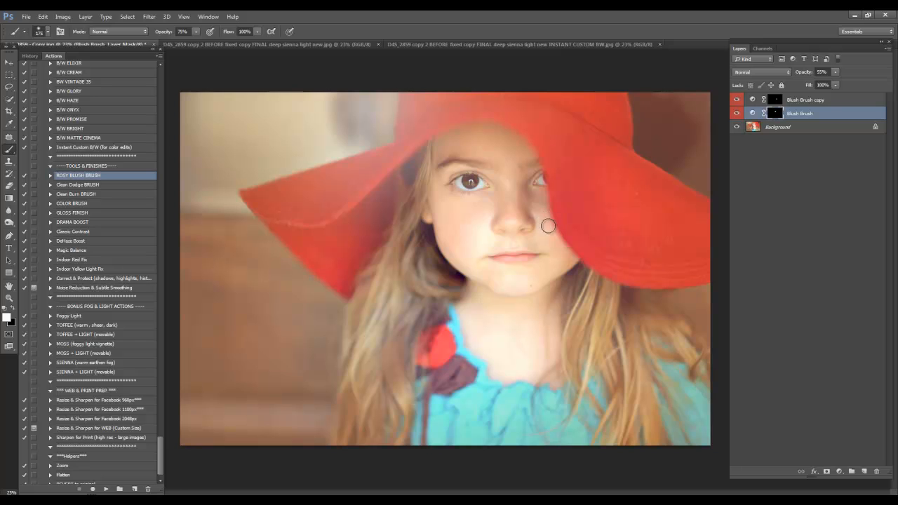
key("bracketright")
key("bracketright")
key("bracketright")
key("bracketright")
left_click(821, 71)
right_click(792, 131)
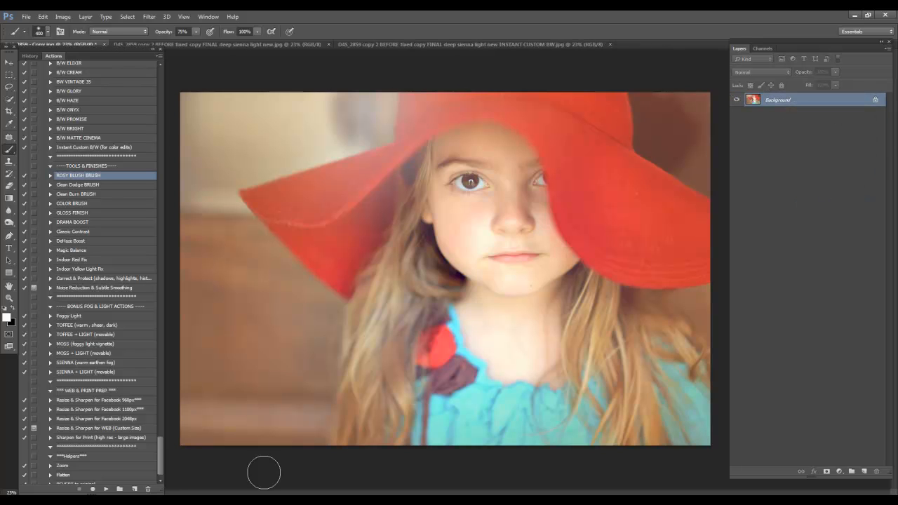
- Run the Noise Reduction & Subtle Smoothing action and mask its effect off both eyes with a black brush at 100% opacity
left_click(103, 288)
left_click(105, 488)
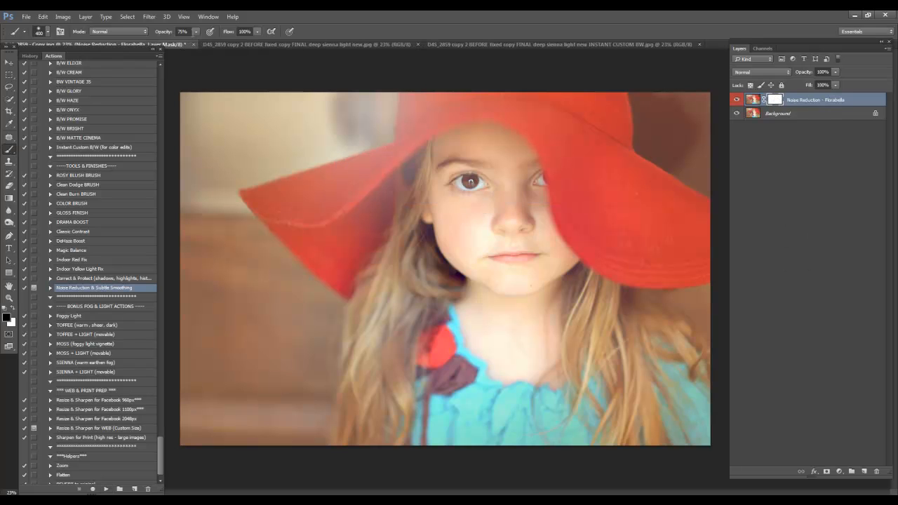
left_click_drag(161, 33, 301, 20)
left_click_drag(459, 183, 456, 190)
left_click_drag(549, 188, 535, 173)
- Mask the noise reduction off the lips using a black brush reduced to size 50
key("bracketright")
key("bracketright")
key("bracketright")
key("bracketright")
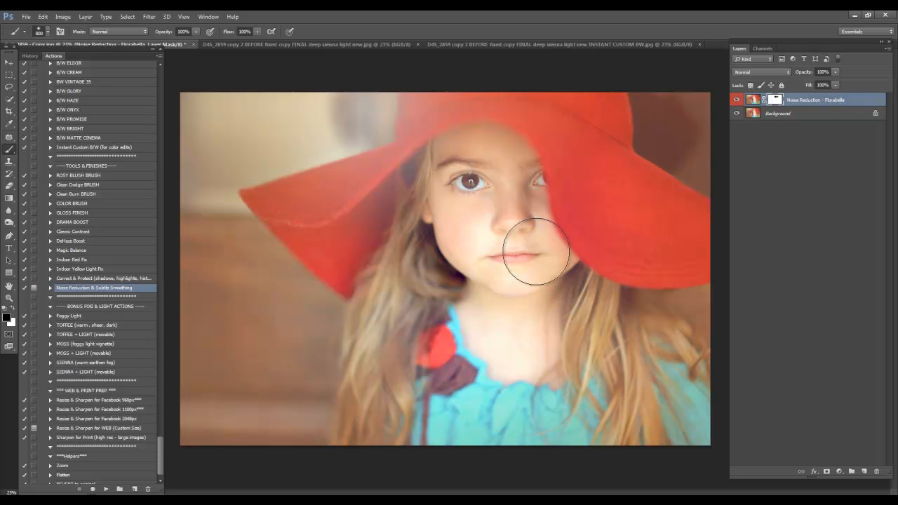
key("bracketleft")
key("bracketleft")
key("bracketleft")
key("bracketleft")
key("bracketleft")
key("bracketleft")
key("bracketleft")
key("bracketleft")
key("bracketleft")
key("bracketleft")
key("bracketleft")
key("bracketleft")
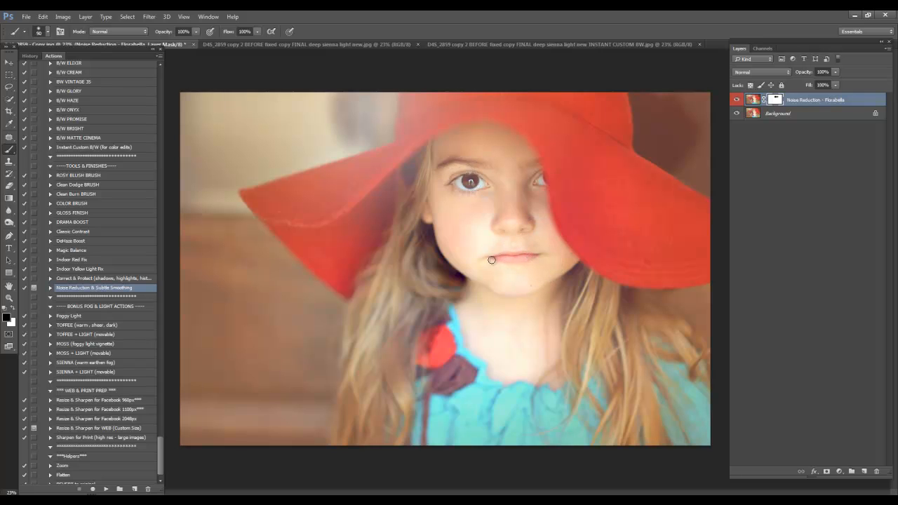
- Enlarge the brush to size 400 and mask the noise reduction off the hair on both sides of the face
key("bracketright")
key("bracketright")
key("bracketright")
key("bracketright")
key("bracketright")
key("bracketright")
key("bracketright")
key("bracketright")
left_click_drag(388, 304, 379, 365)
mouse_move(651, 323)
left_mouse_down()
mouse_move(628, 425)
mouse_move(637, 316)
mouse_move(574, 230)
mouse_move(570, 147)
left_mouse_up()
- Compare the photo with and without the Noise Reduction layer and flatten the image
left_click(736, 102)
left_click(735, 101)
left_click(736, 102)
left_click(735, 101)
left_click(736, 102)
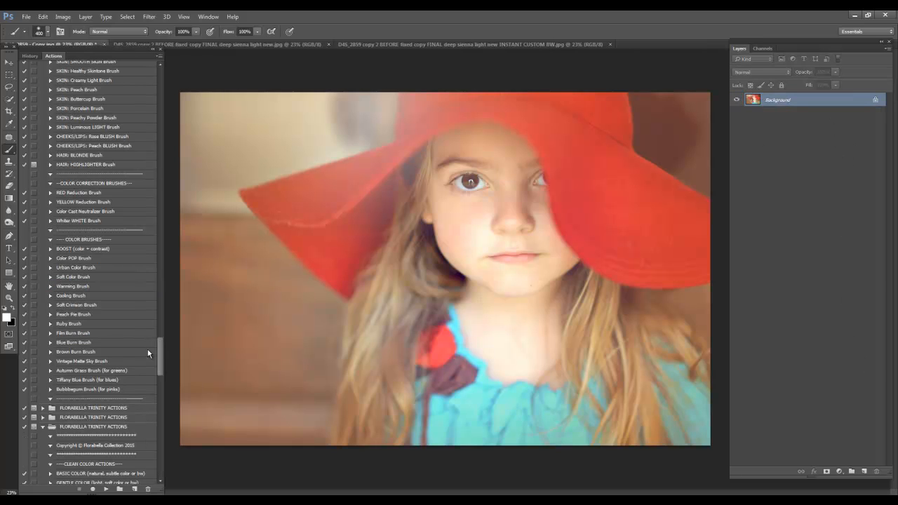
- Run the SHARPENING Brush action, brush the sharpening over both eyes and lower the layer's opacity to 19%
scroll(148, 352, "down", 15)
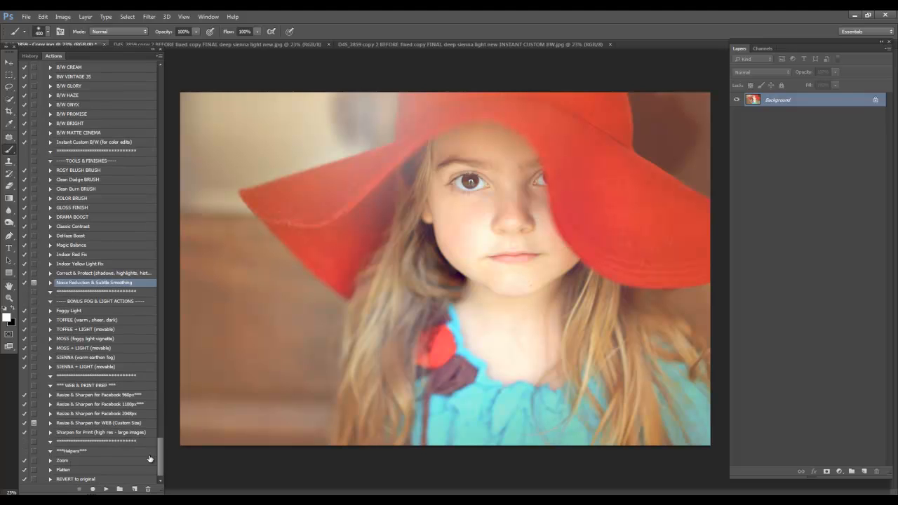
left_click_drag(162, 457, 150, 318)
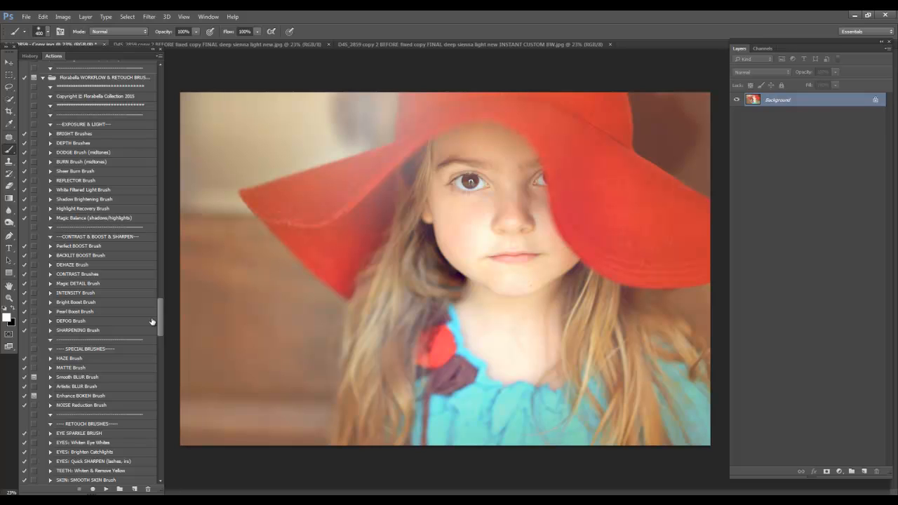
left_click(110, 330)
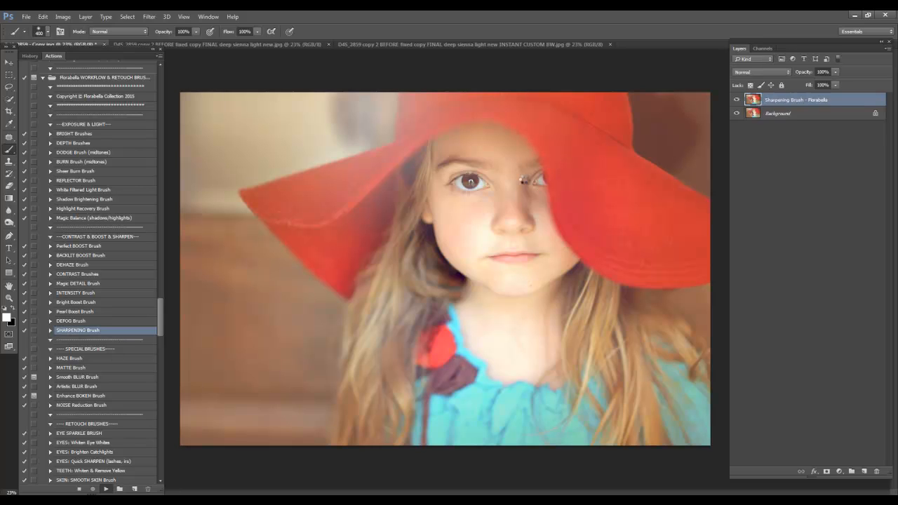
mouse_move(483, 180)
left_mouse_down()
mouse_move(445, 168)
mouse_move(538, 168)
left_mouse_up()
mouse_move(807, 73)
left_mouse_down()
mouse_move(512, 76)
mouse_move(530, 77)
left_mouse_up()
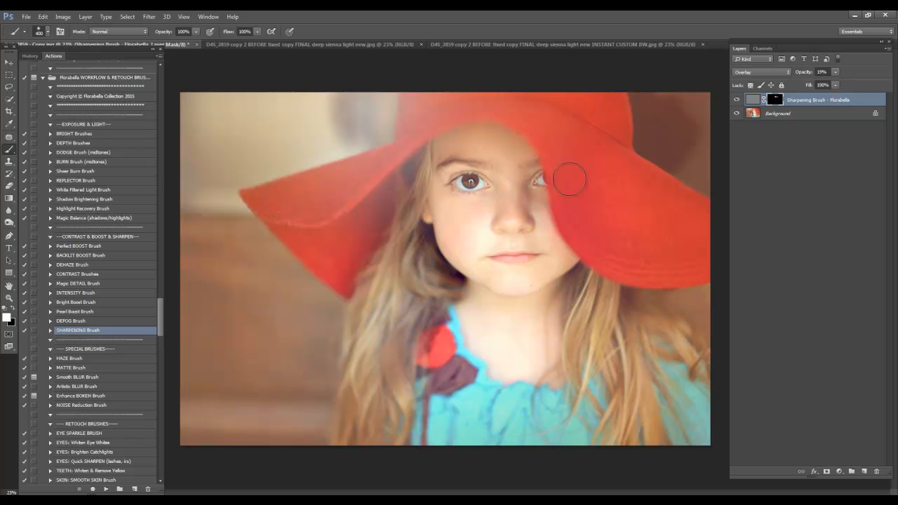
- Run the EYES: Quick SHARPEN (lashes, iris) action and reduce the brush to size 70 for detailing the eyes
left_click(110, 460)
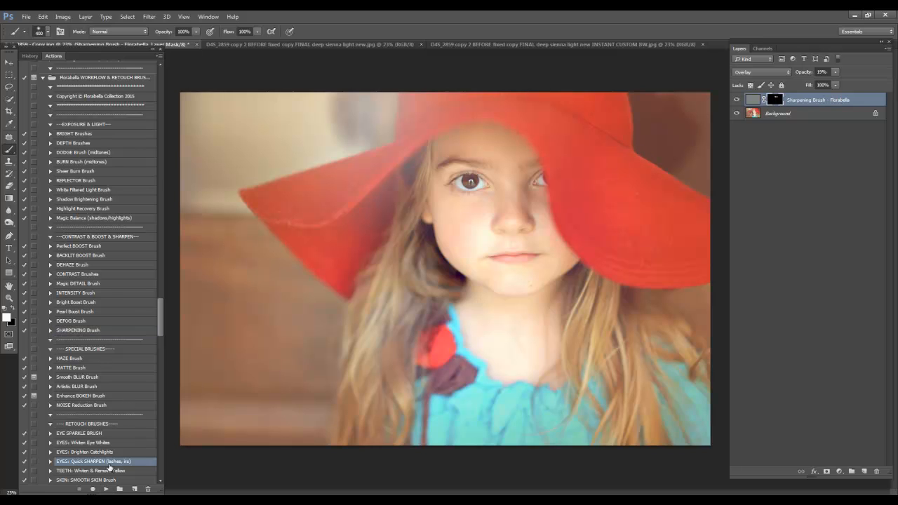
left_click(106, 489)
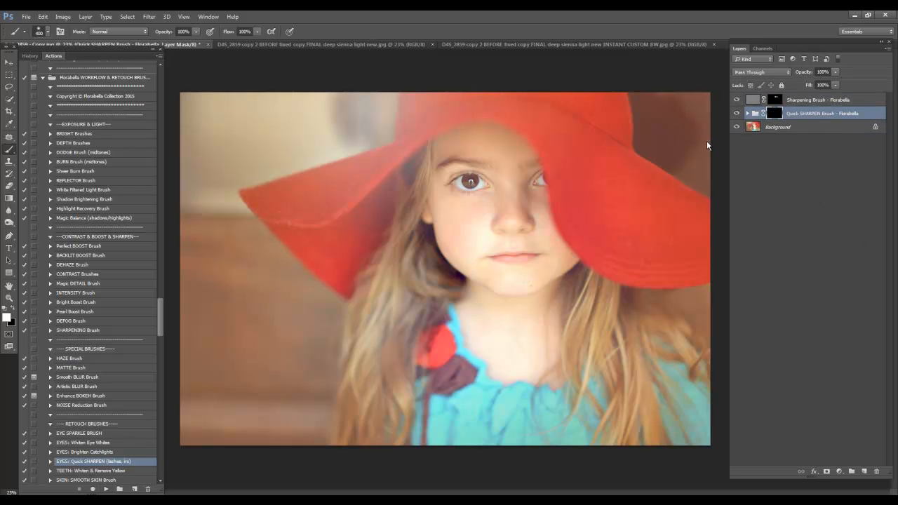
key("bracketleft")
key("bracketleft")
key("bracketleft")
key("bracketleft")
key("bracketleft")
key("bracketleft")
key("bracketleft")
key("bracketleft")
key("bracketleft")
- Compare the eyes with and without the Quick SHARPEN Brush group and set its opacity to 93%
left_click(736, 114)
left_click(737, 115)
left_click(736, 114)
left_click(737, 114)
left_click_drag(803, 73, 798, 73)
- Run the Instant Custom B/W (for color edits) action and move the Sharpening Brush layer beneath its Basic BW Conversion layer
left_click_drag(161, 314, 154, 443)
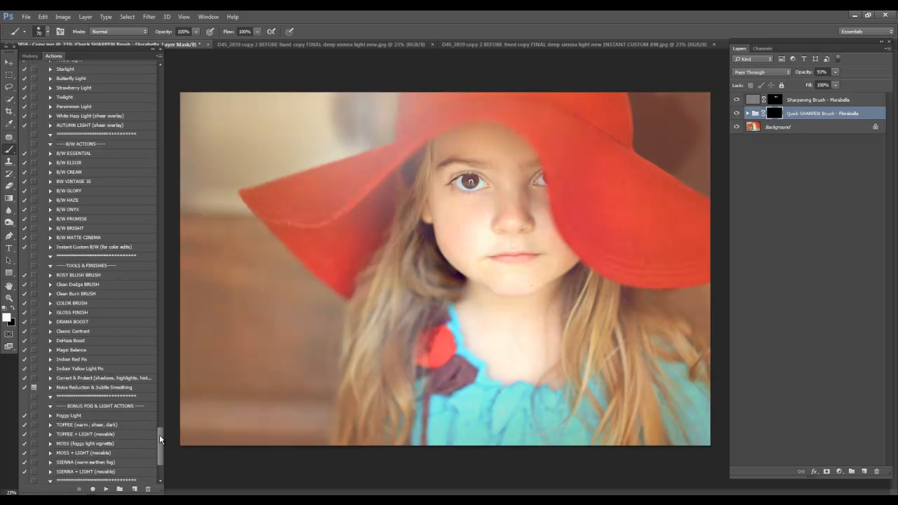
mouse_move(161, 439)
left_mouse_down()
mouse_move(162, 448)
mouse_move(161, 441)
left_mouse_up()
left_click(105, 218)
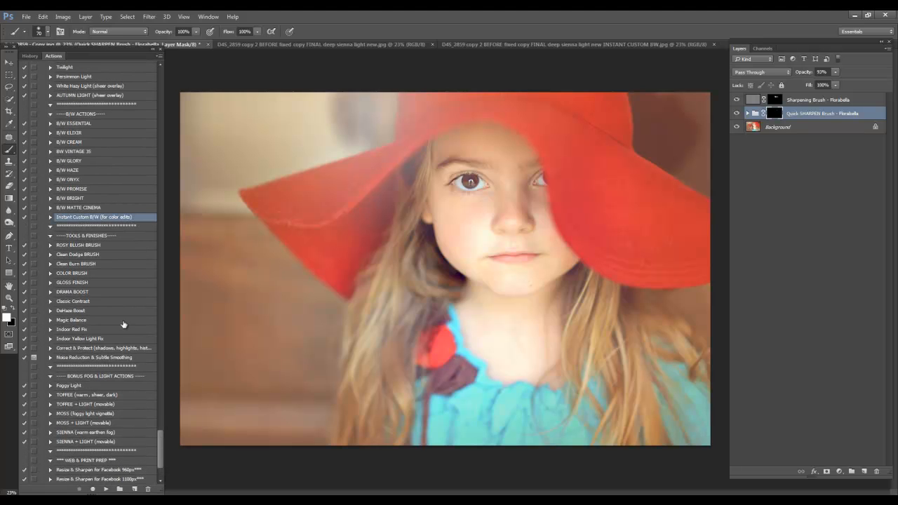
left_click(106, 489)
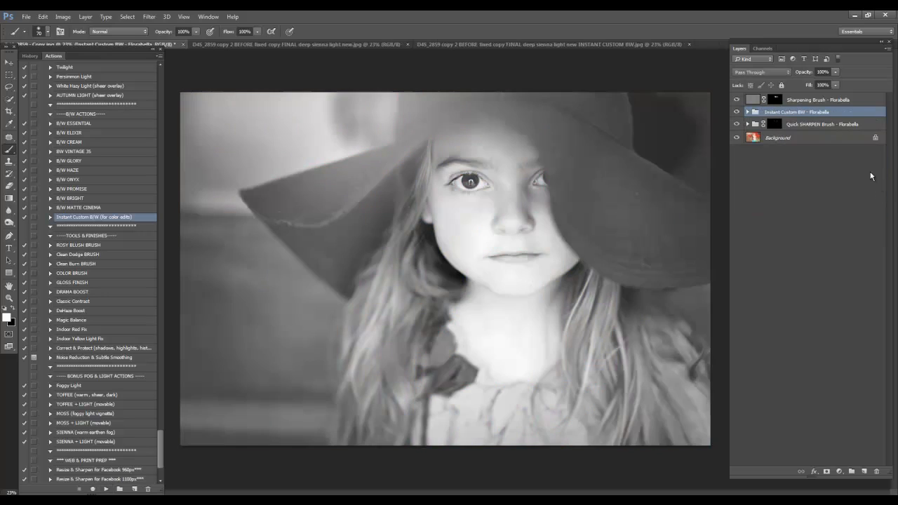
left_click(747, 112)
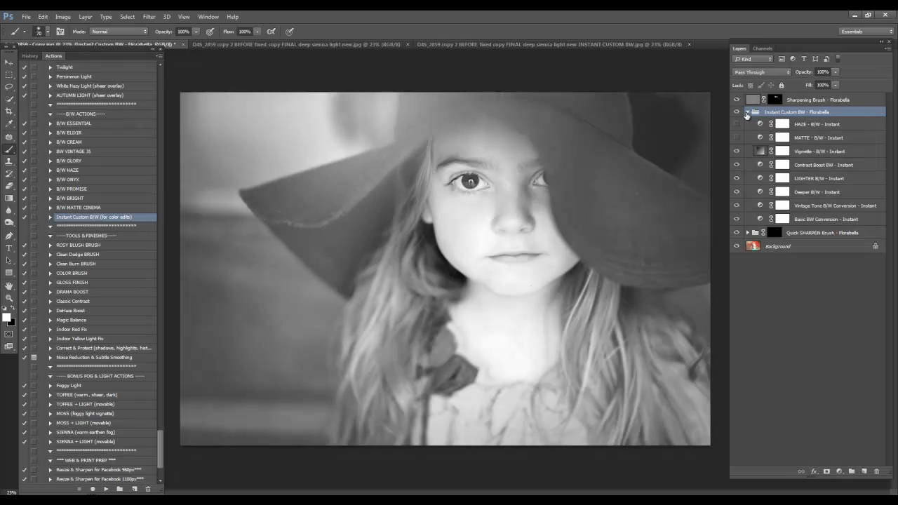
left_click_drag(810, 102, 819, 223)
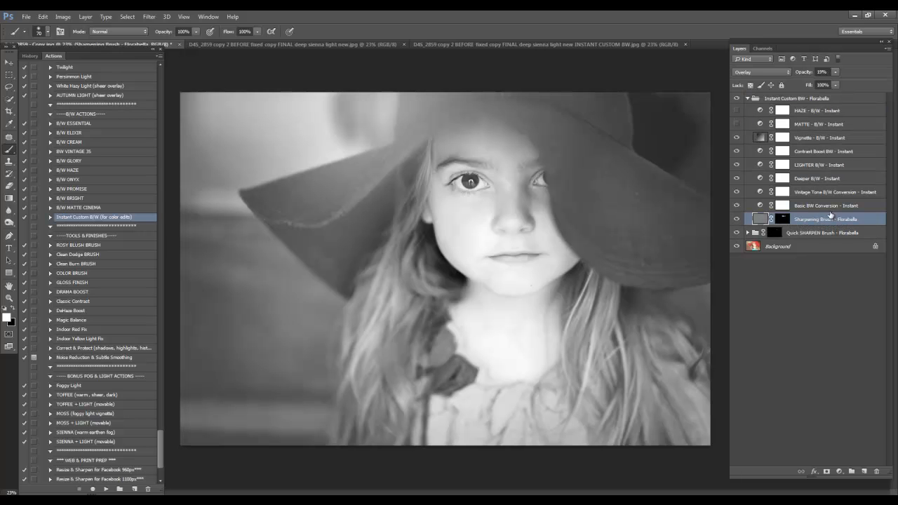
- Set the Deeper B/W layer's opacity to 77% to darken the black-and-white conversion
left_click(827, 181)
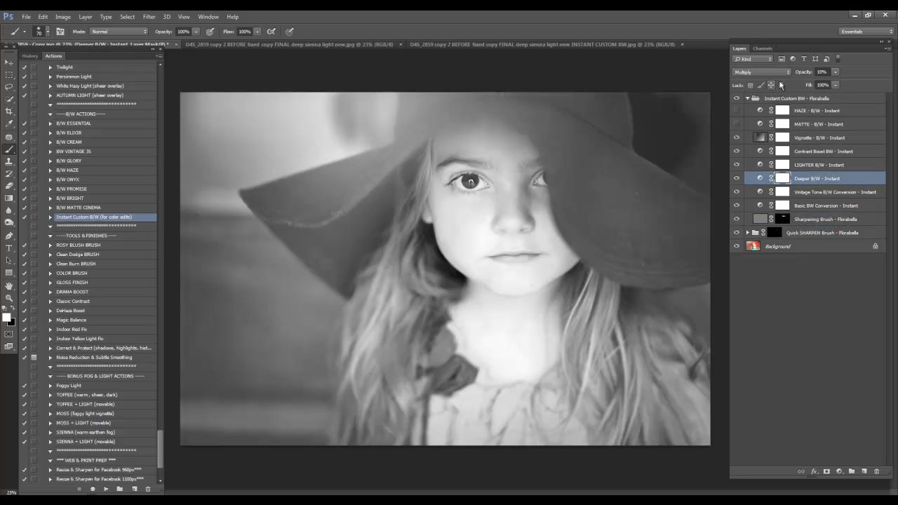
left_click_drag(803, 72, 834, 72)
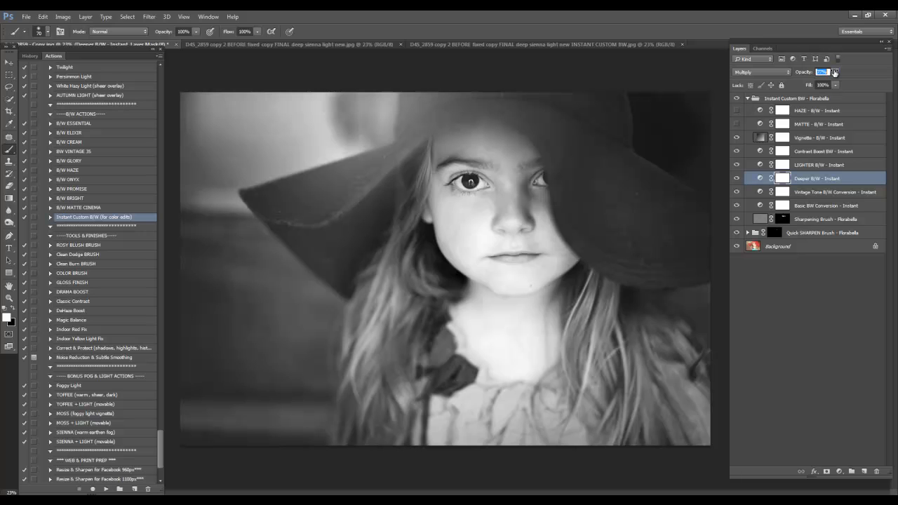
left_click_drag(833, 72, 834, 72)
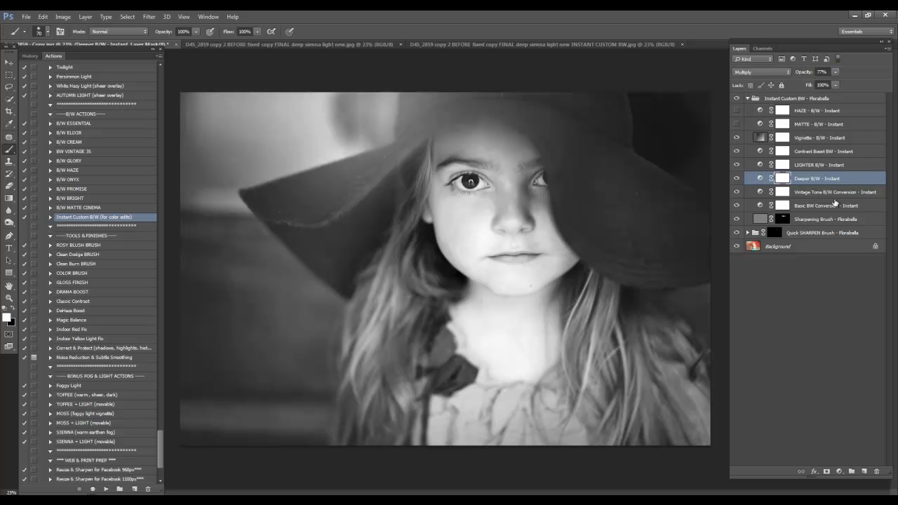
- Preview the optional MATTE and HAZE layers of the black-and-white group and leave both hidden
left_click(737, 152)
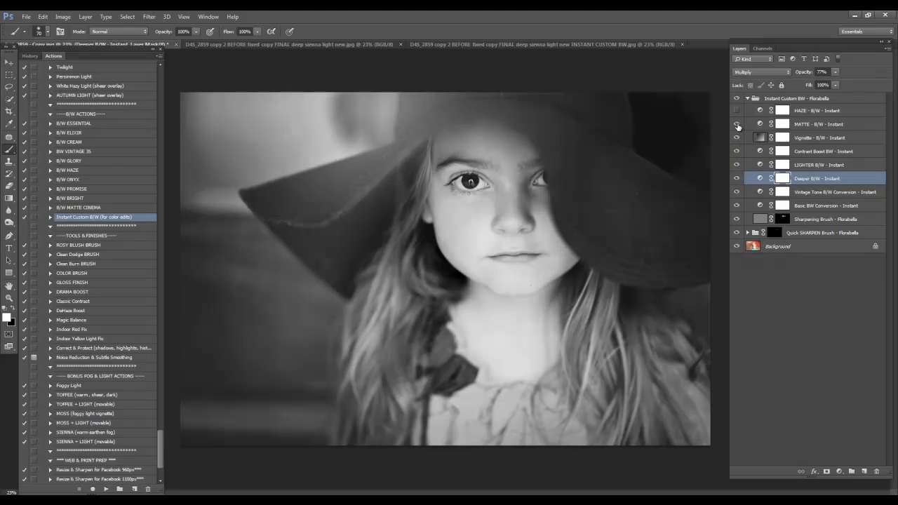
left_click(737, 123)
left_click(736, 111)
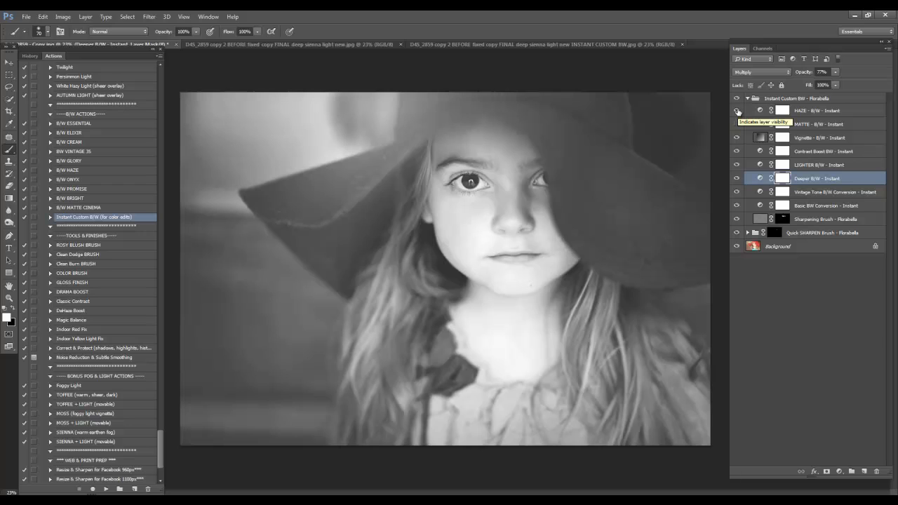
left_click(737, 111)
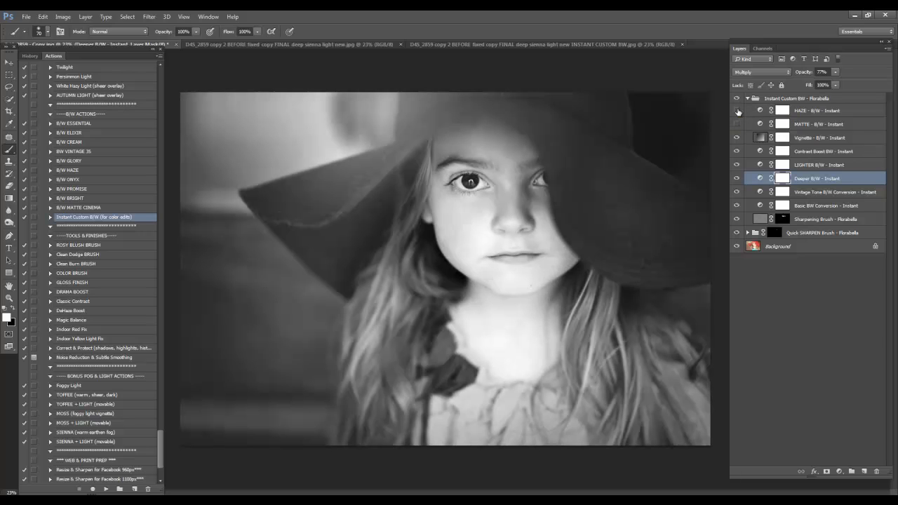
- Strengthen the Vintage Tone B/W Conversion and set the Deeper B/W layer's opacity to 93%, comparing against the color version
left_click(820, 192)
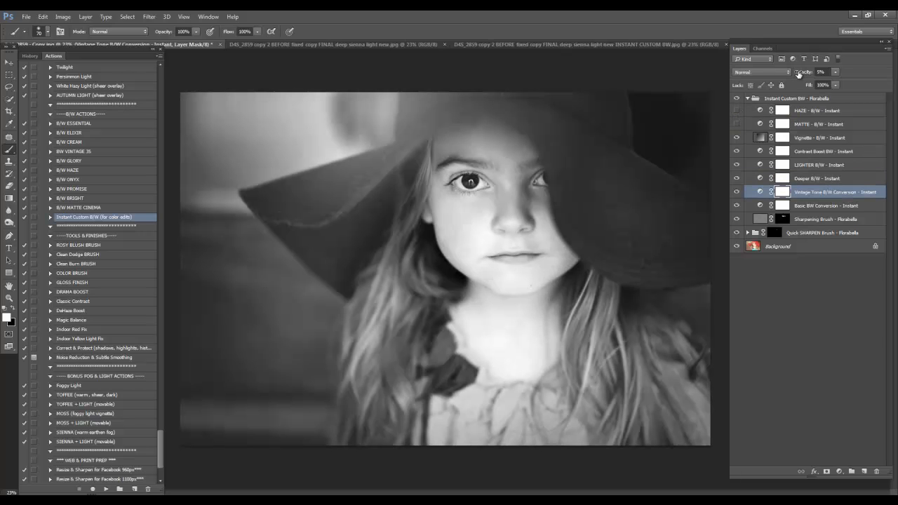
mouse_move(798, 76)
left_mouse_down()
mouse_move(812, 73)
mouse_move(796, 78)
left_mouse_up()
left_click(775, 178)
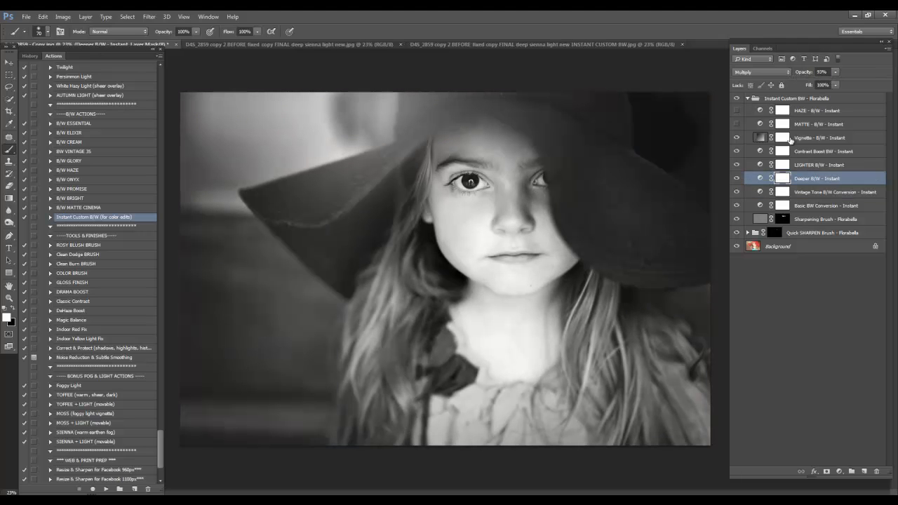
left_click(736, 98)
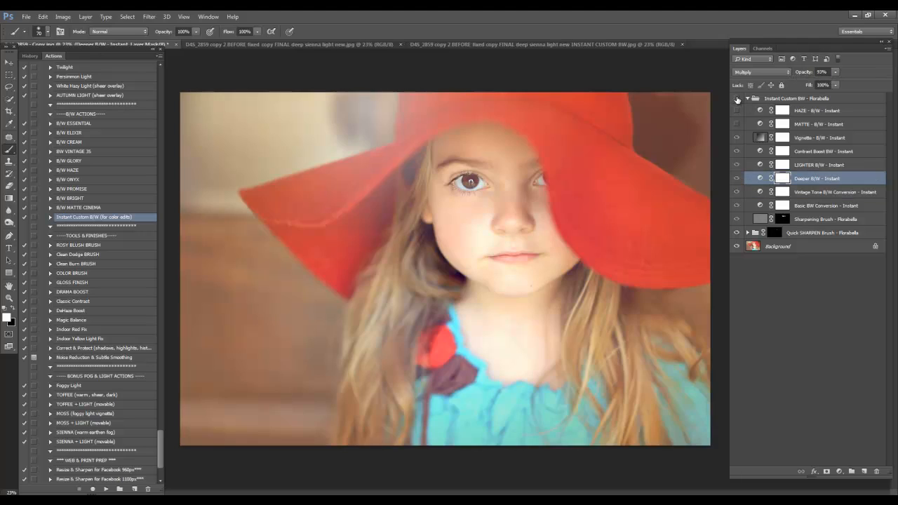
left_click(736, 99)
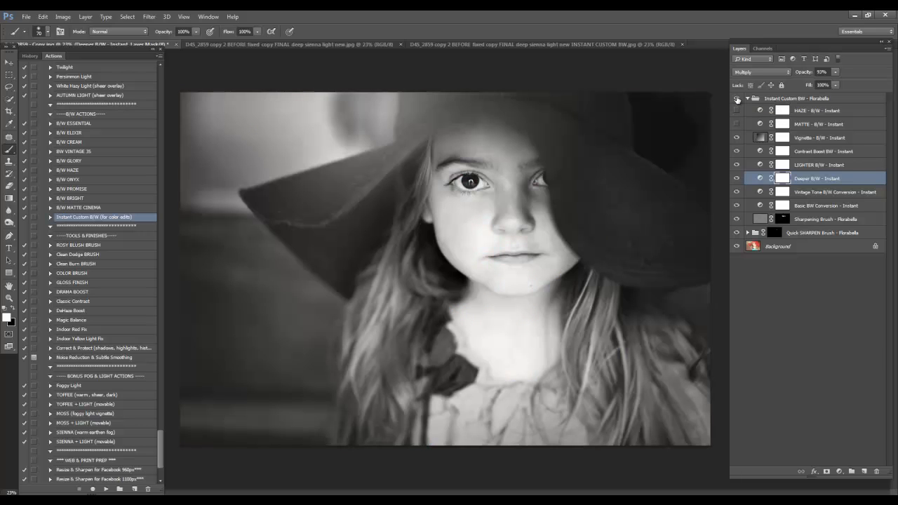